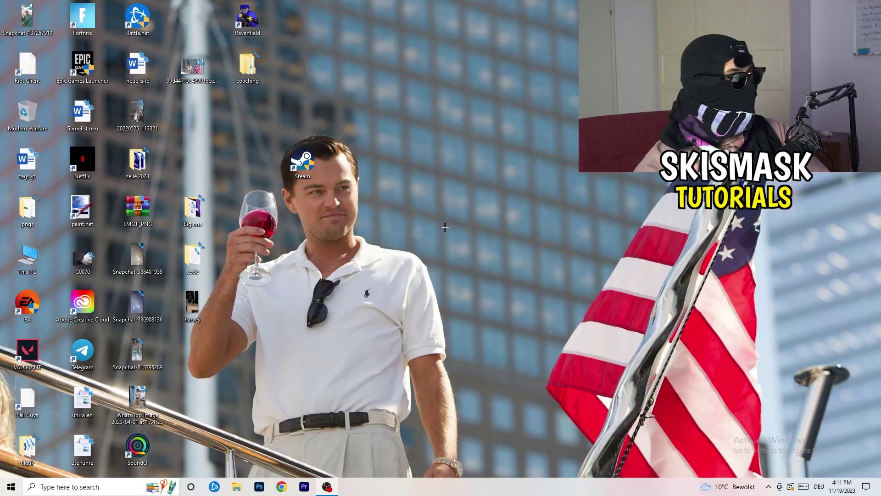
- Launch NVIDIA Control Panel from the desktop's right-click menu
right_click(433, 204)
right_click(504, 148)
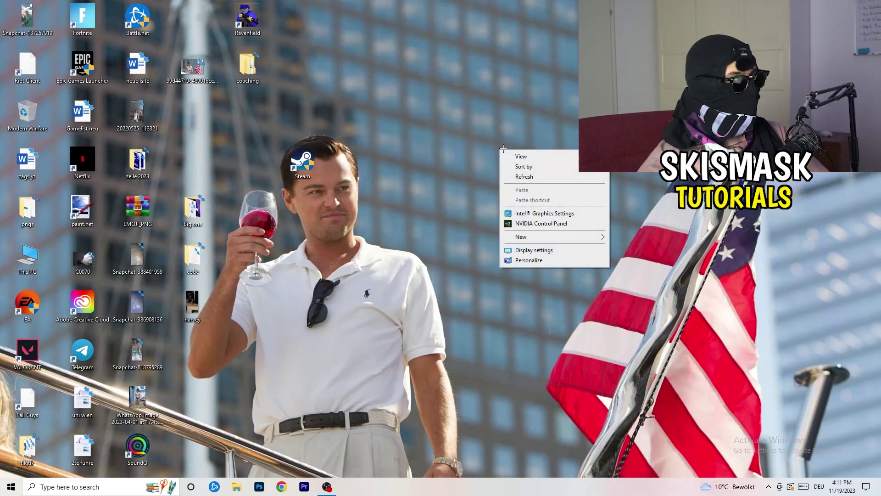
left_click(551, 223)
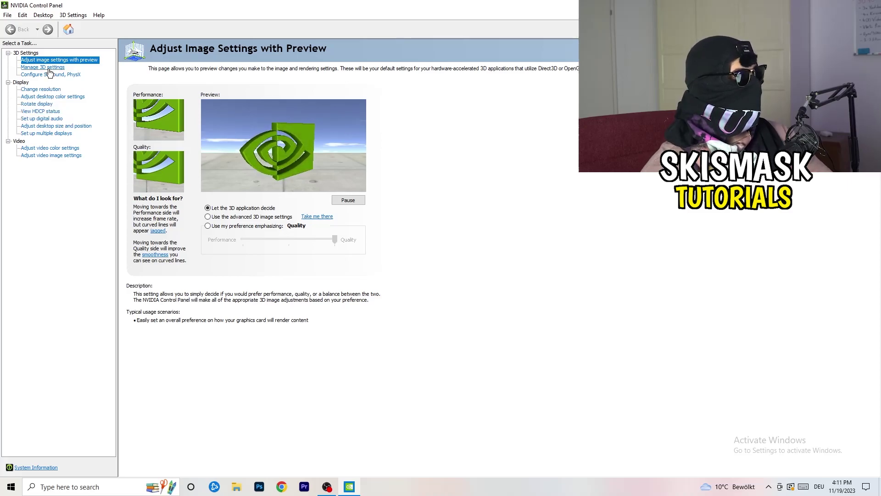
- Confirm the 1920 × 1080 native, 60Hz resolution, then close NVIDIA Control Panel
left_click(33, 90)
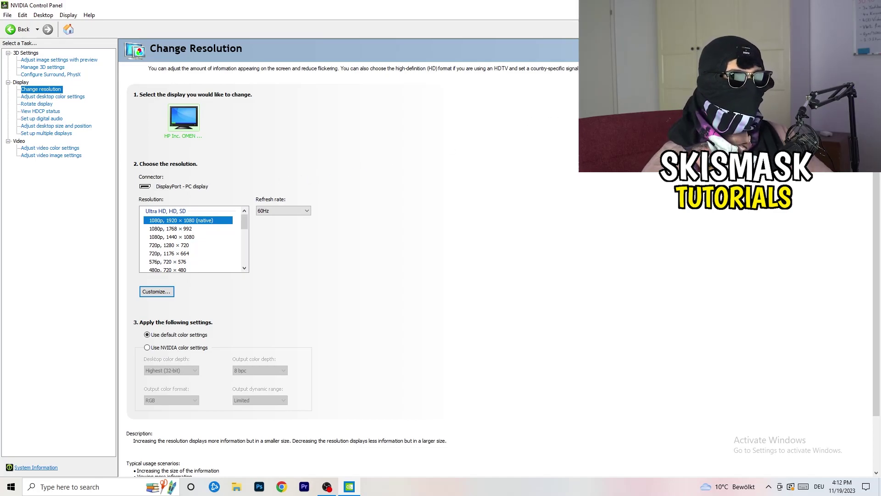
key("alt+F4")
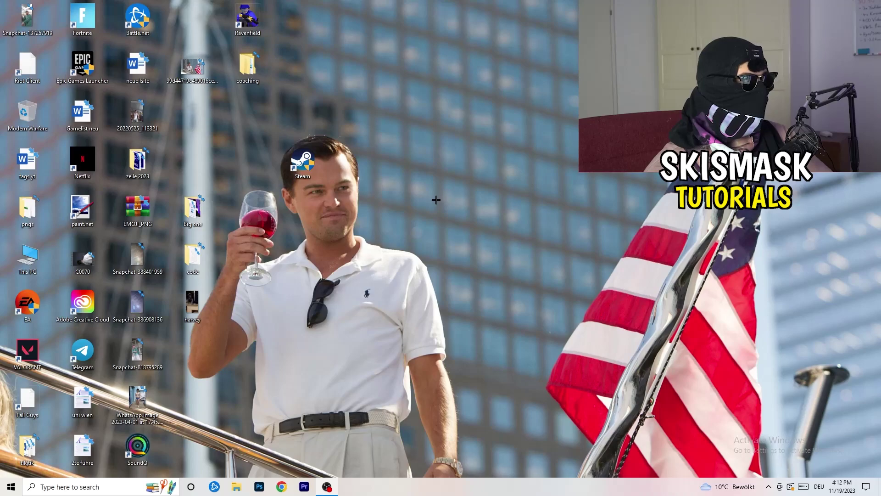
- Open Windows Settings from Start and go to System display settings
left_click(11, 487)
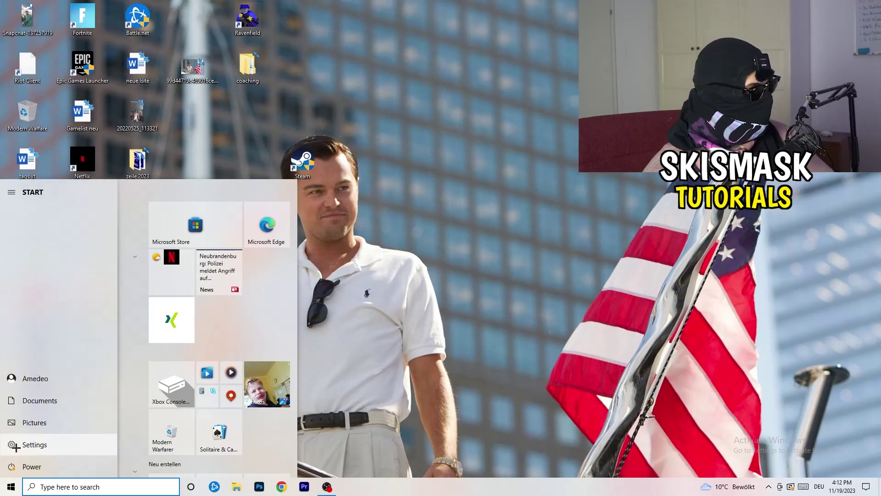
left_click(14, 445)
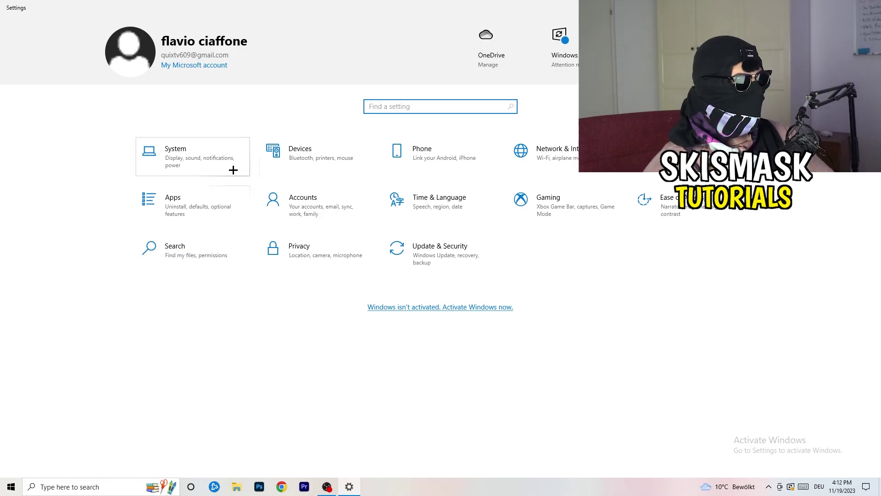
left_click(214, 159)
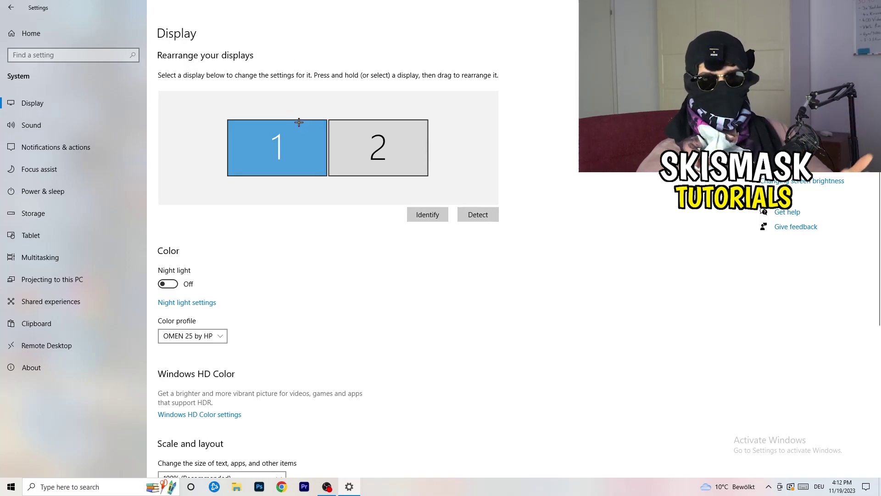
scroll(288, 219, "down", 5)
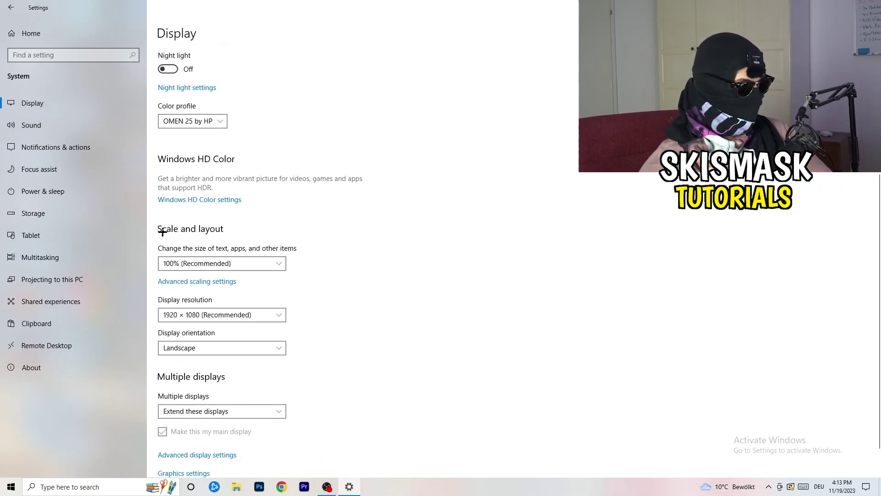
left_click(279, 267)
left_click(457, 284)
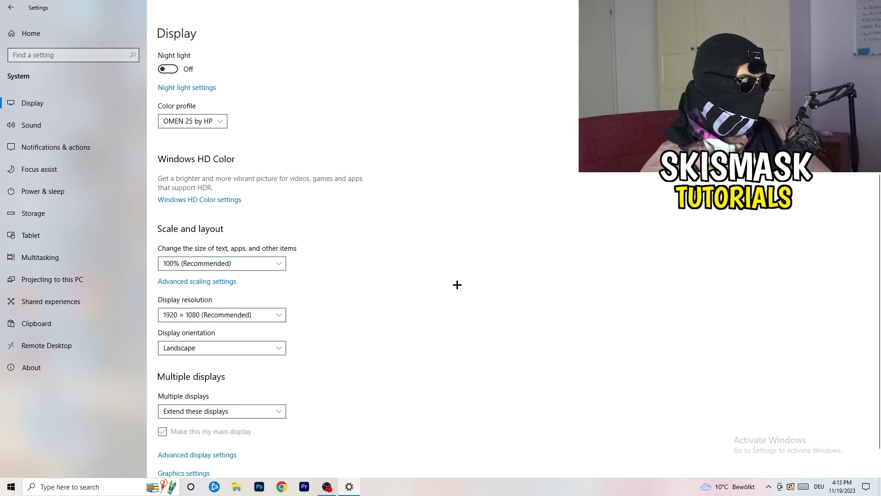
left_click(270, 263)
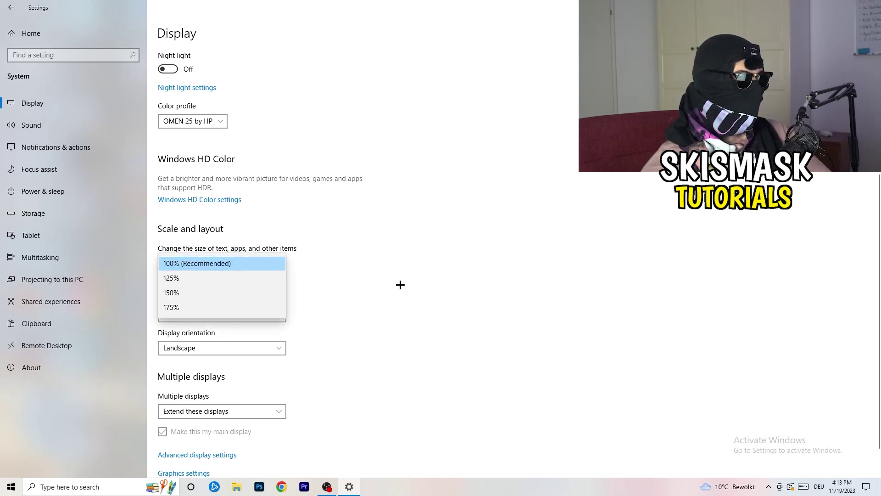
left_click(400, 284)
scroll(401, 285, "down", 2)
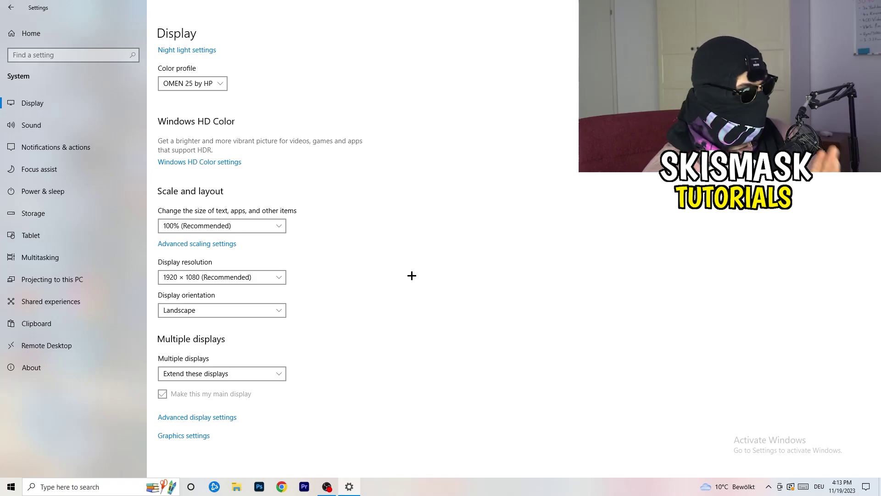
left_click(281, 278)
left_click(346, 259)
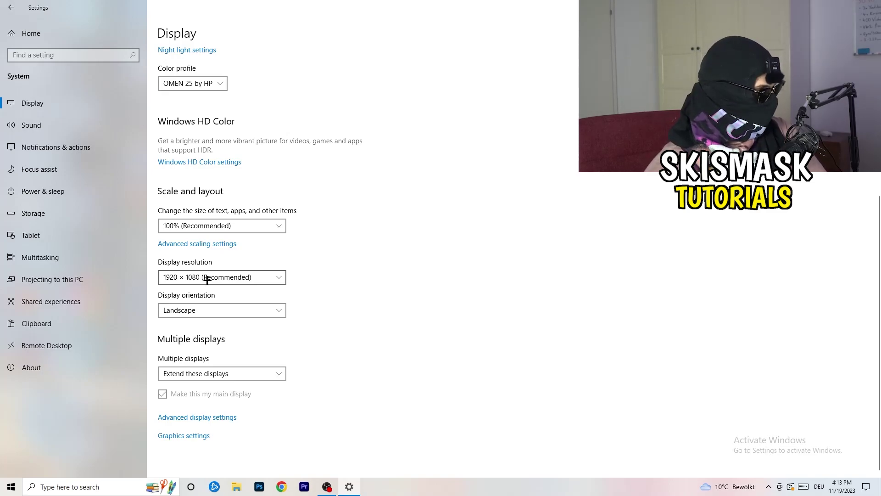
- Open Power & sleep's additional power settings to review plans like HITECH and Ultimate Performance
left_click(74, 191)
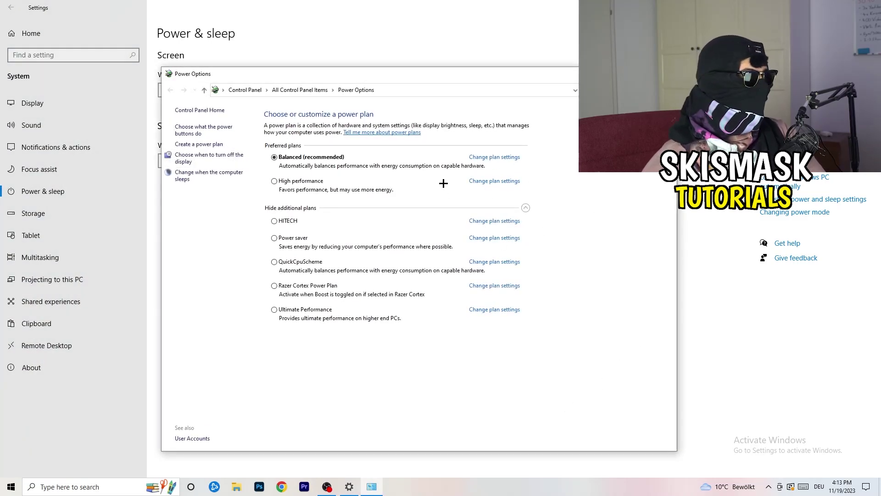
left_click(527, 209)
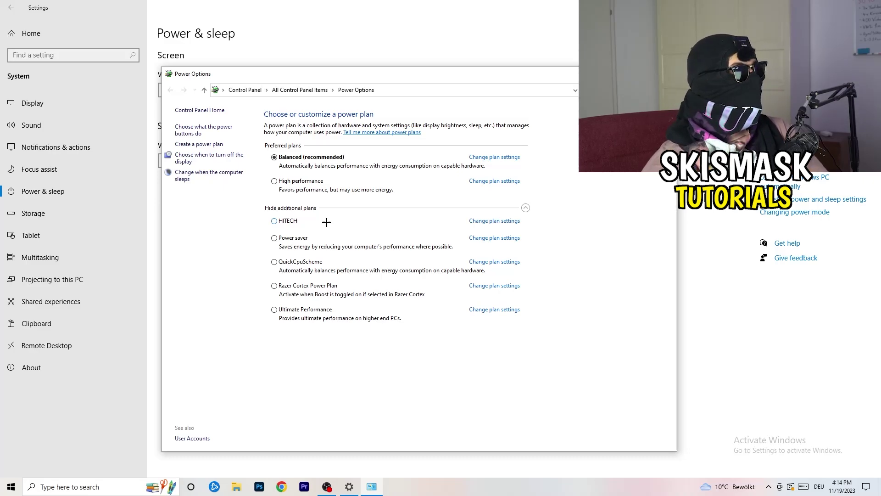
- Close Power Options and open the Storage Sense configuration in Storage settings
key("alt+F4")
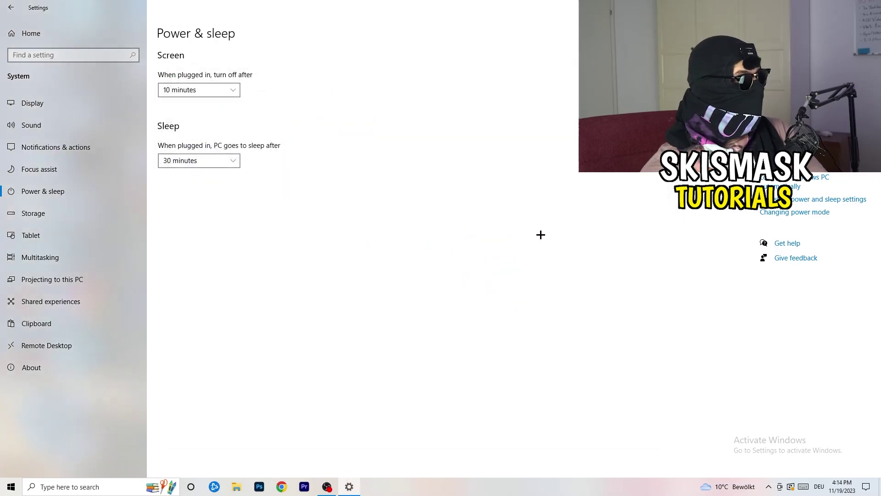
left_click(88, 219)
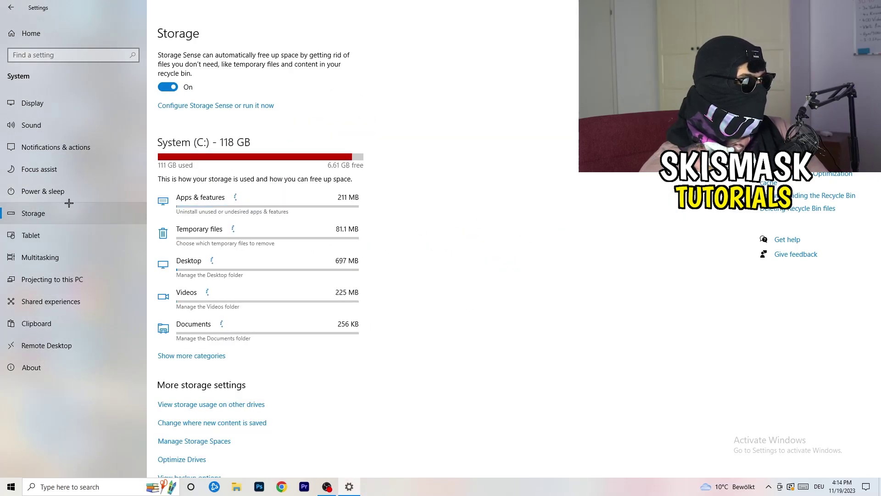
left_click(208, 106)
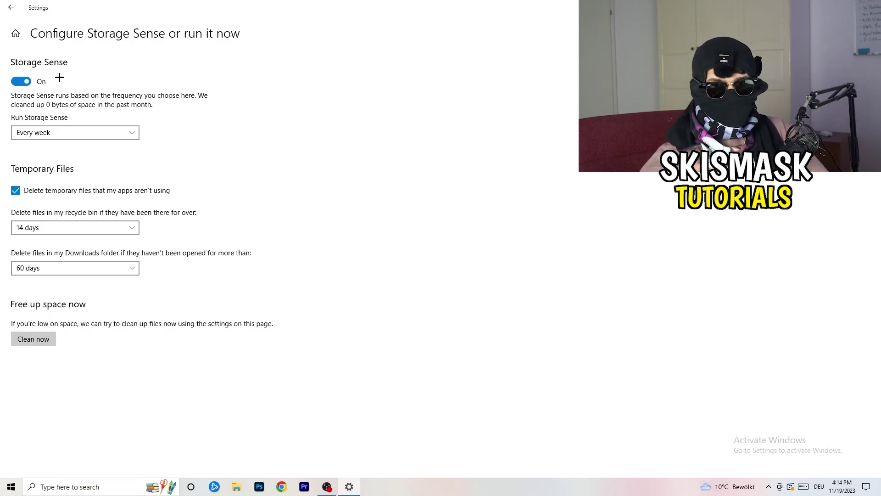
- Keep Storage Sense weekly, recycle bin cleanup at 14 days, Downloads at 60 days
left_click(69, 131)
left_click(253, 131)
left_click(63, 131)
left_click(300, 128)
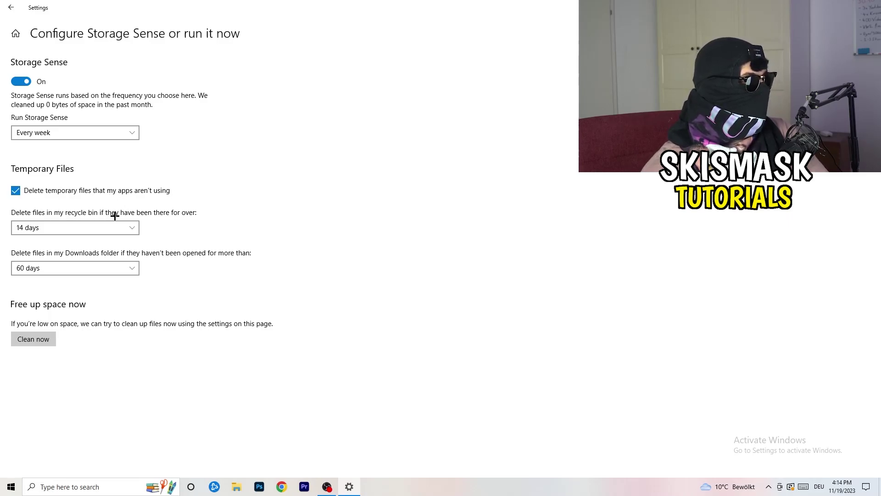
left_click(131, 227)
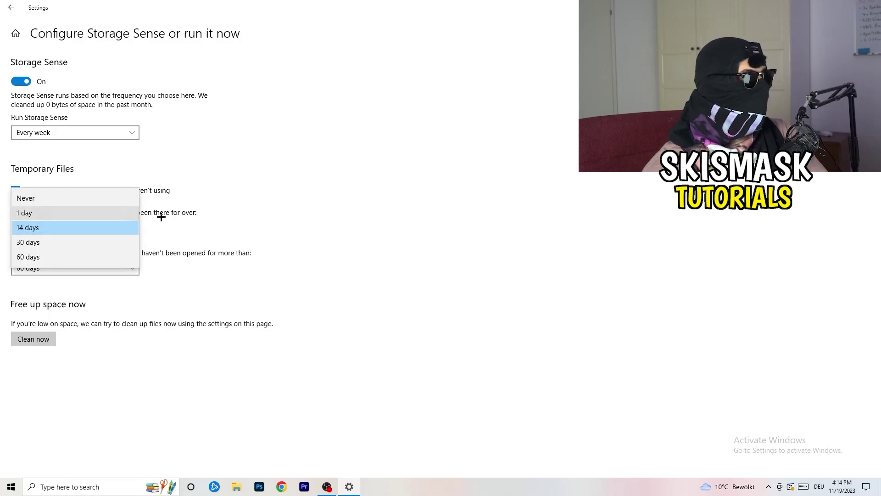
left_click(433, 185)
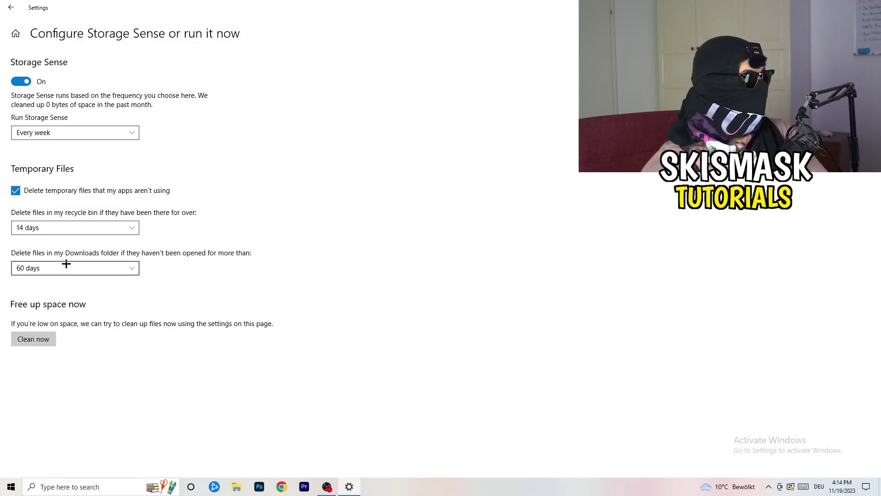
left_click(118, 268)
left_click(419, 207)
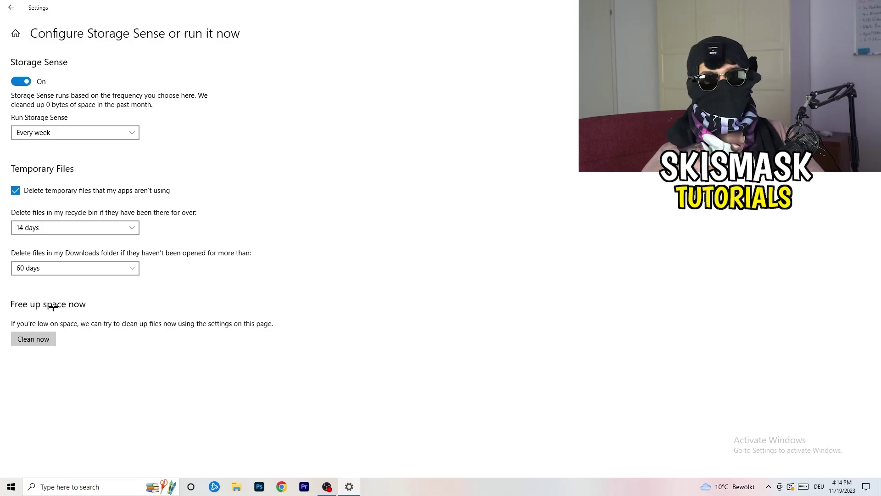
left_click(7, 4)
- Open Gaming, confirm Xbox Game Bar is off, and view Captures with recording off
left_click(7, 3)
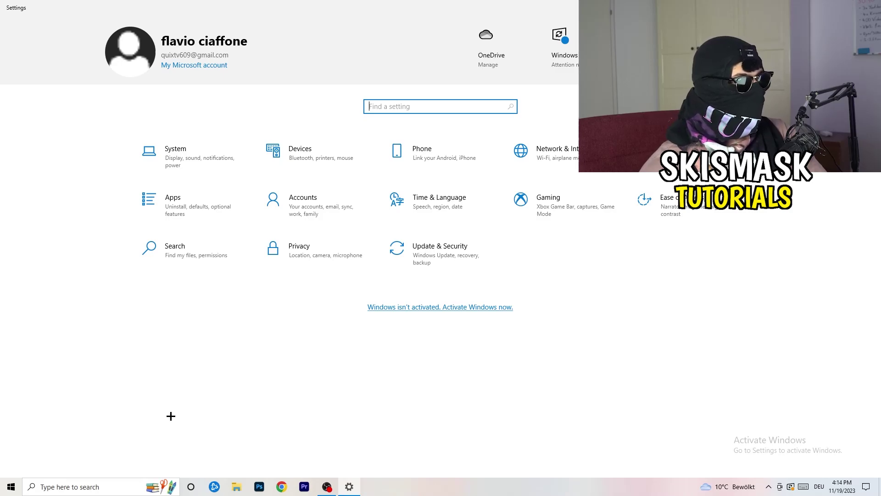
left_click(585, 205)
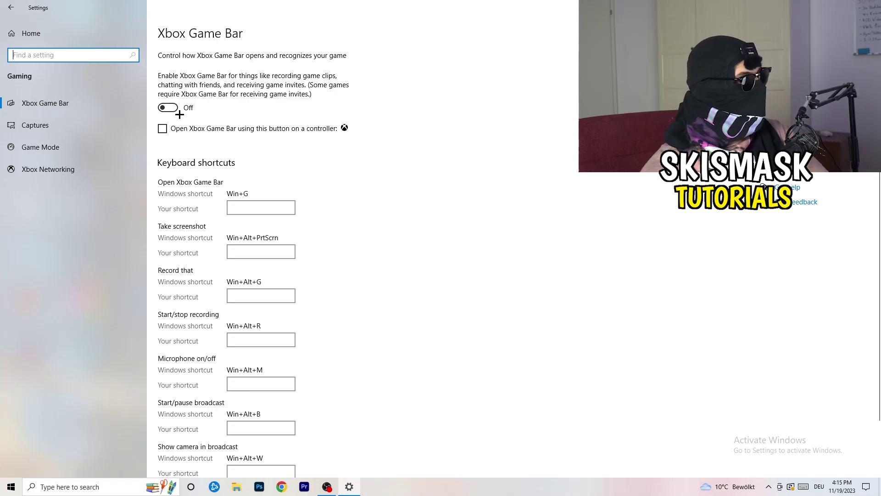
left_click(35, 125)
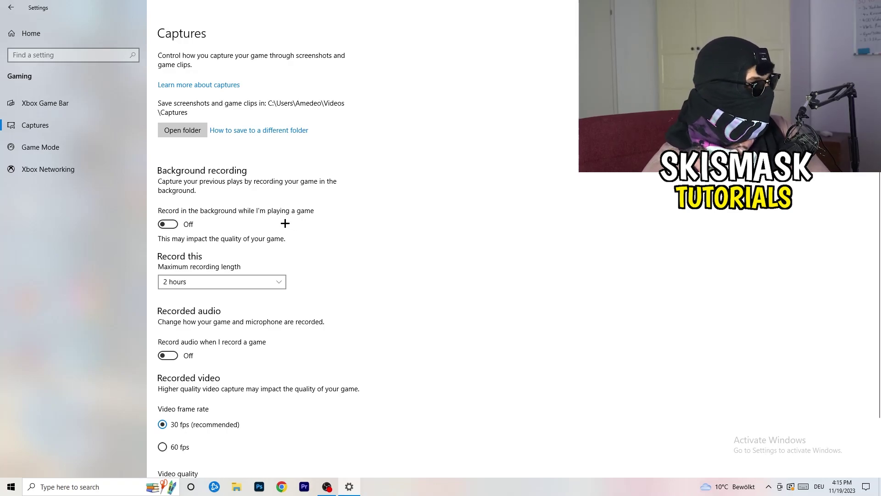
- Confirm Game Mode is on, then close Windows Settings
scroll(285, 223, "down", 3)
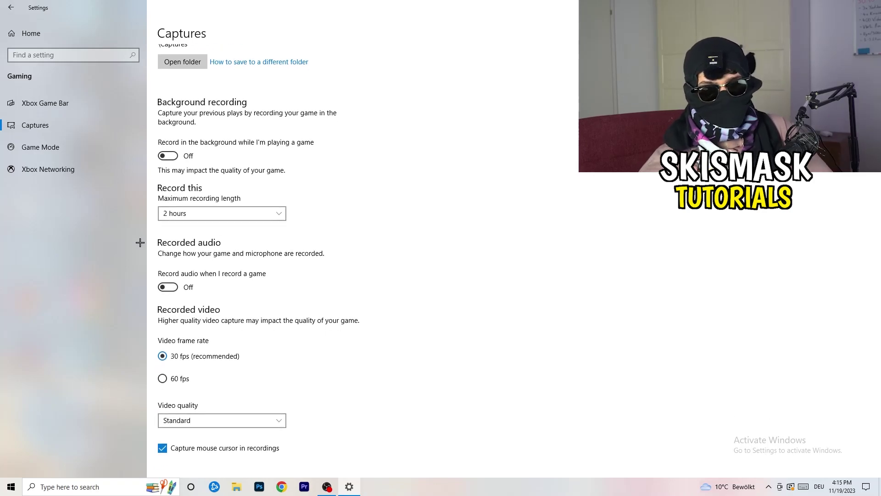
left_click(79, 154)
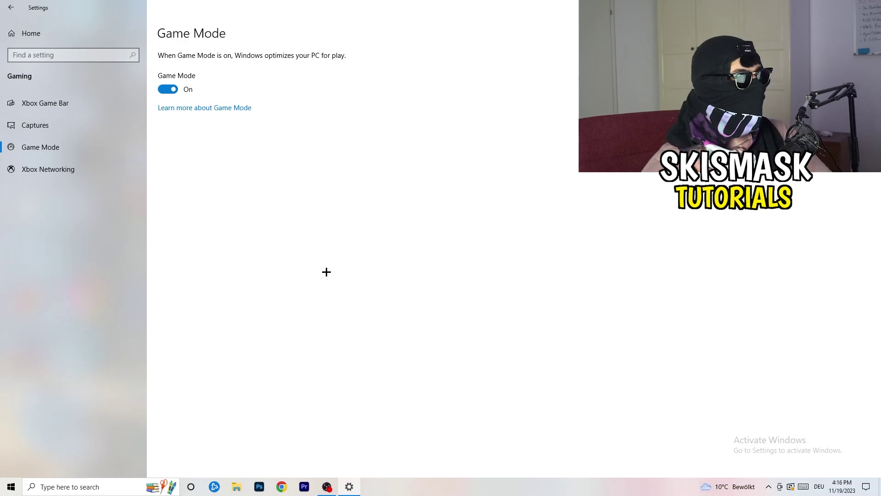
key("alt+F4")
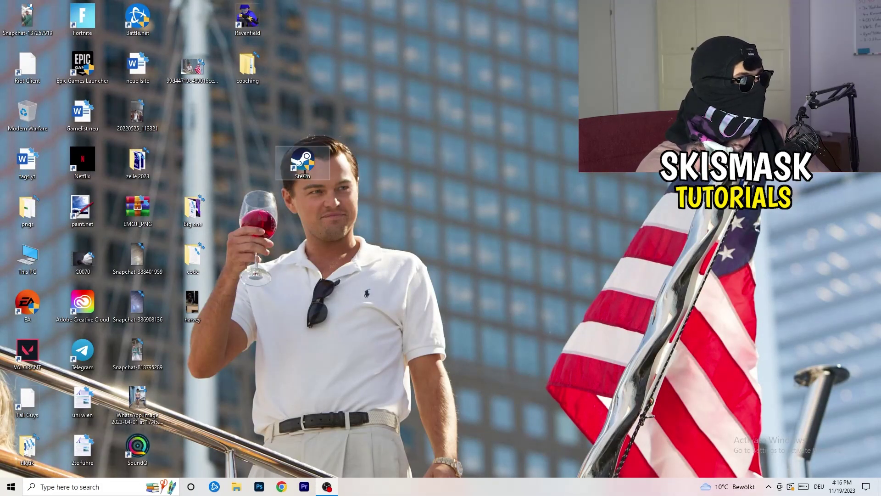
- Set the Steam shortcut to Windows 8 compatibility mode with run as administrator
left_click_drag(306, 172, 413, 163)
right_click(419, 160)
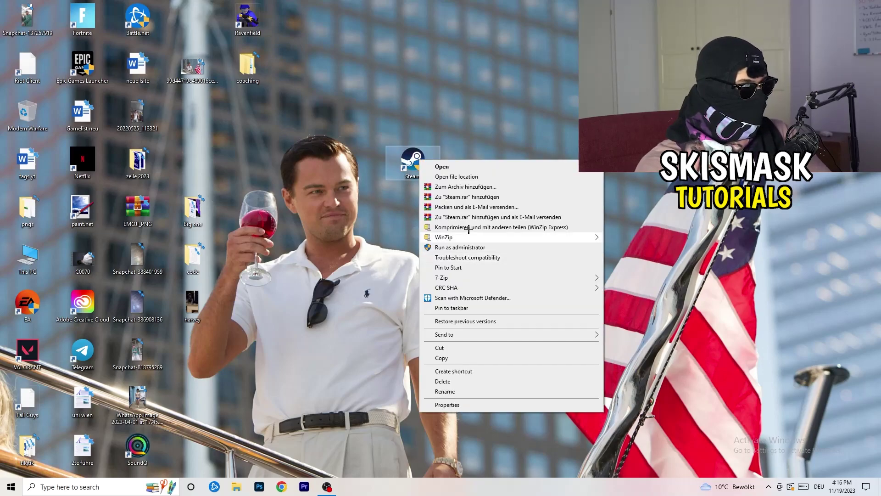
left_click(472, 405)
left_click_drag(478, 168, 308, 83)
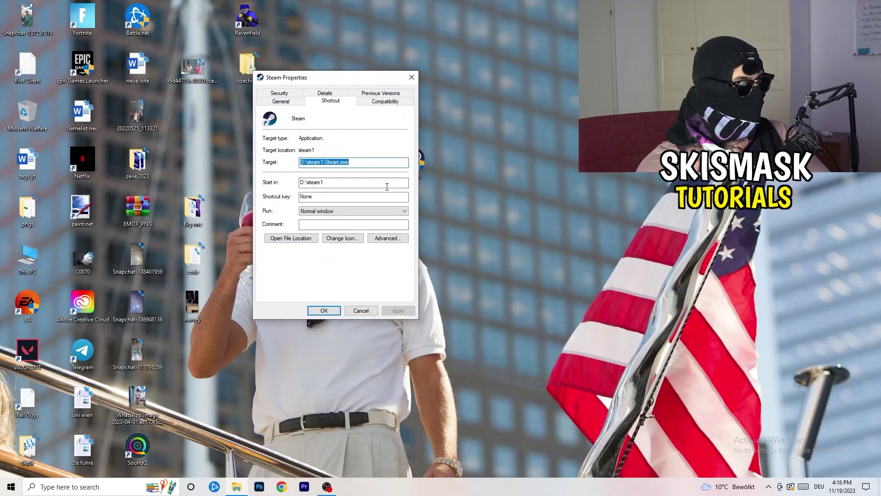
left_click(367, 99)
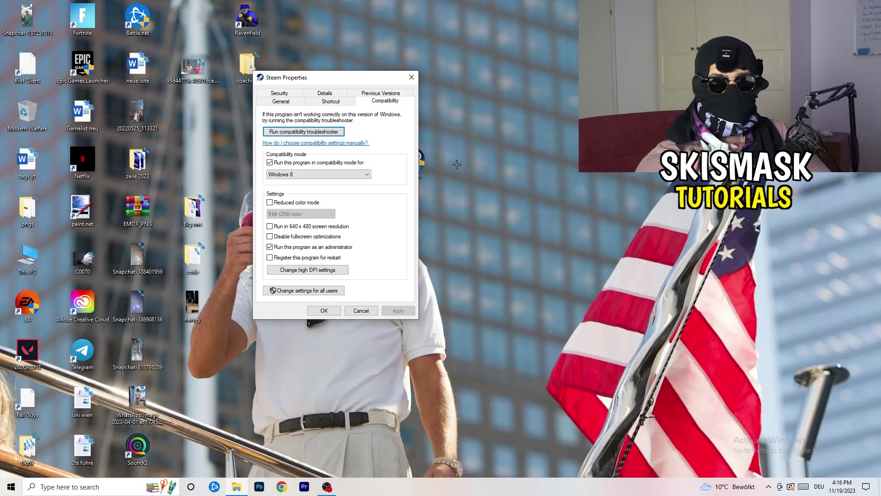
left_click(360, 174)
left_click(406, 168)
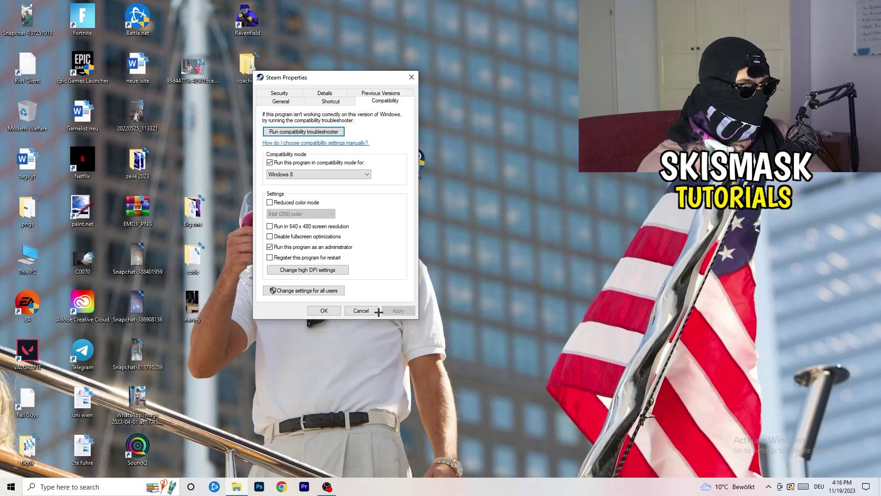
left_click(324, 311)
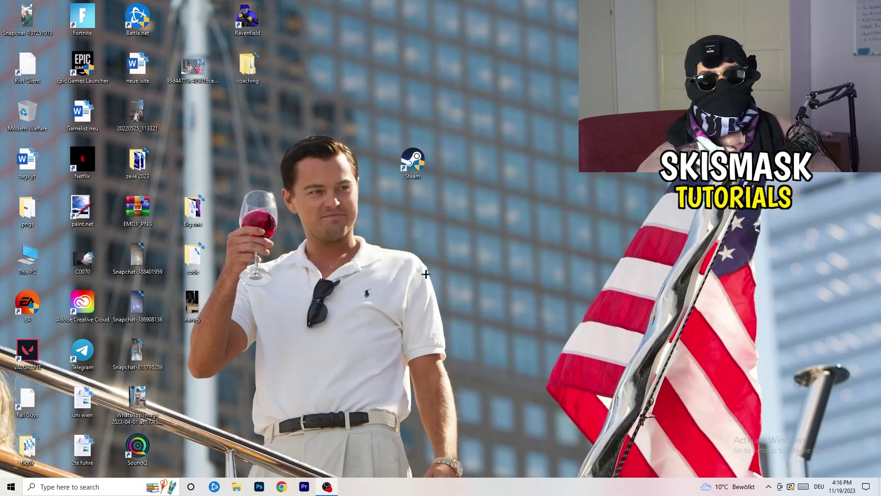
- Recheck the Steam shortcut's compatibility settings and close its properties
left_click_drag(413, 161, 468, 163)
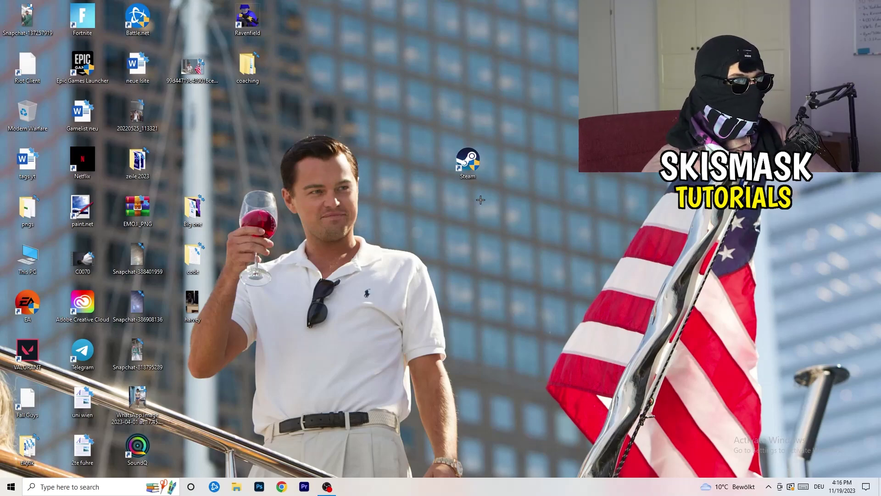
left_click_drag(468, 160, 411, 163)
right_click(410, 160)
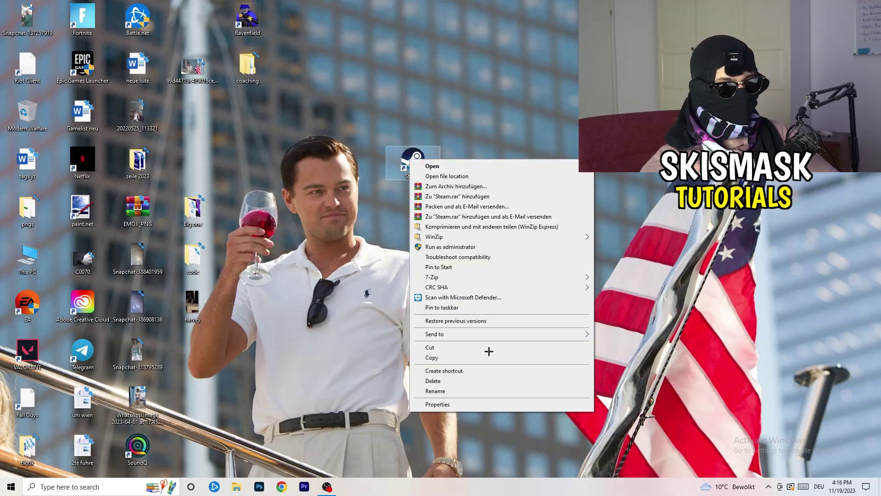
left_click(473, 403)
left_click(541, 188)
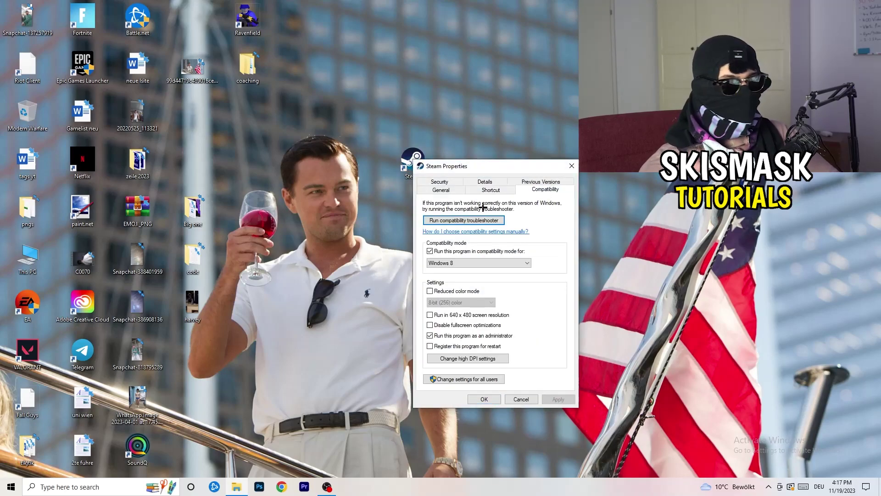
left_click(571, 165)
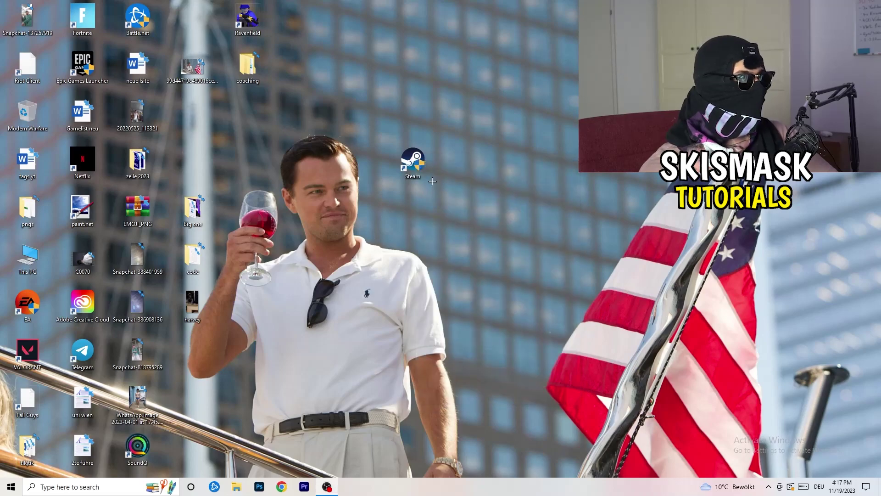
- Place the Steam shortcut among the desktop icons and keep the taskbar at the bottom
left_click_drag(413, 161, 192, 115)
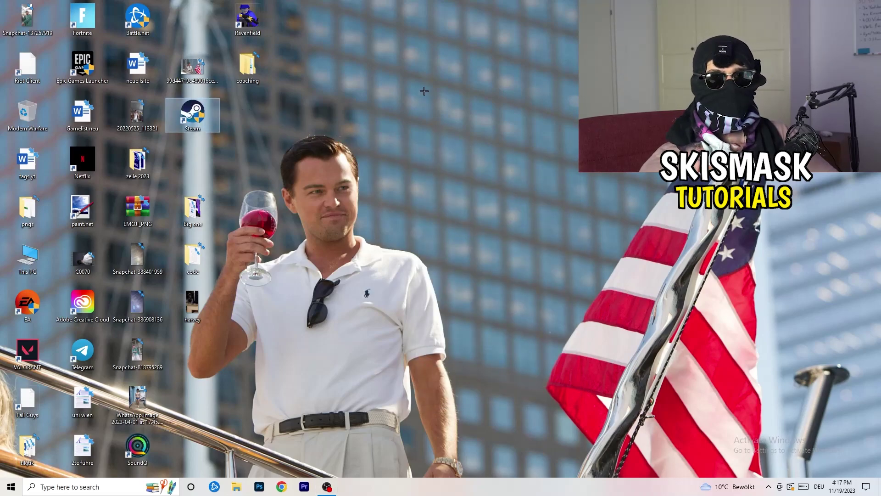
left_click_drag(452, 486, 413, 9)
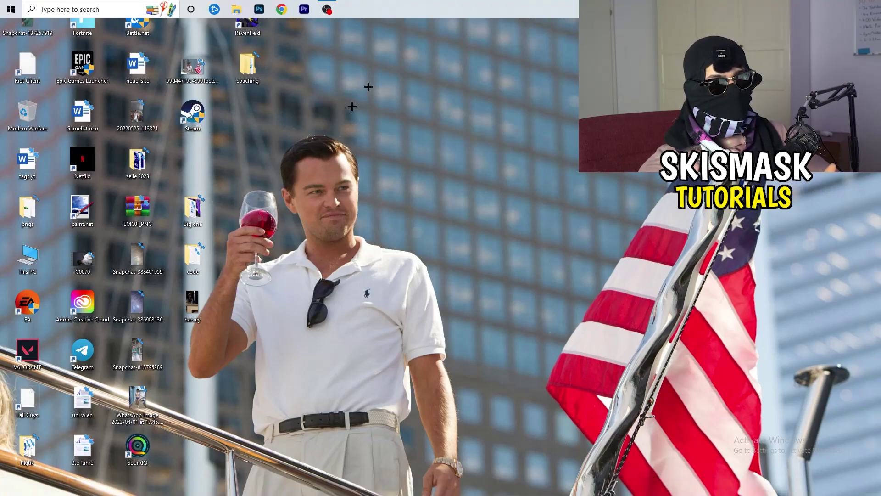
left_click_drag(352, 106, 417, 491)
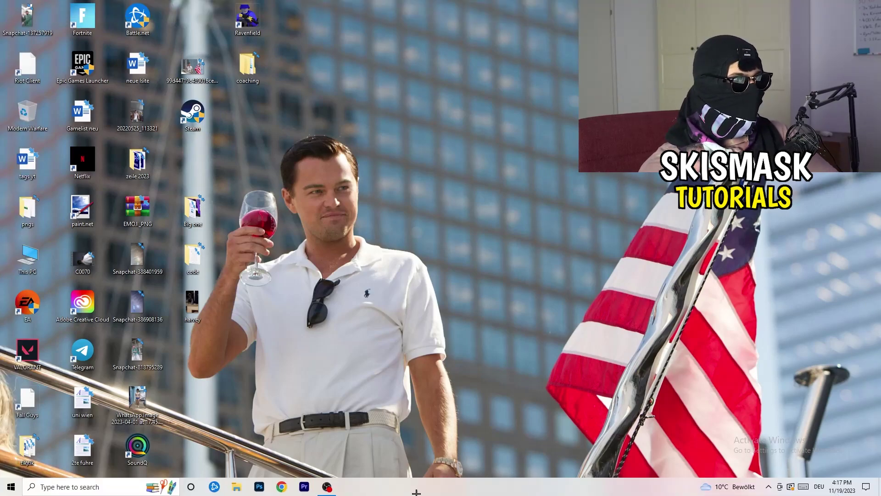
- Open Task Manager maximized on Details and bring up Creative Cloud UI Helper.exe's priority options
right_click(416, 492)
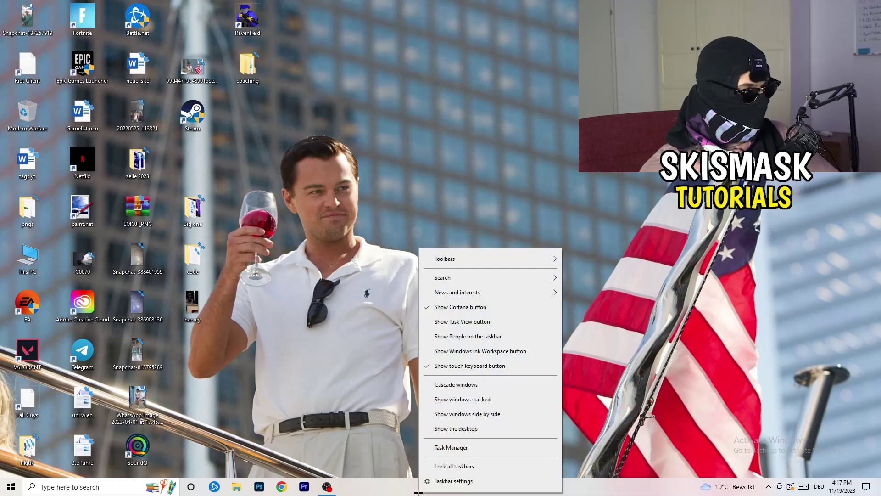
left_click(465, 452)
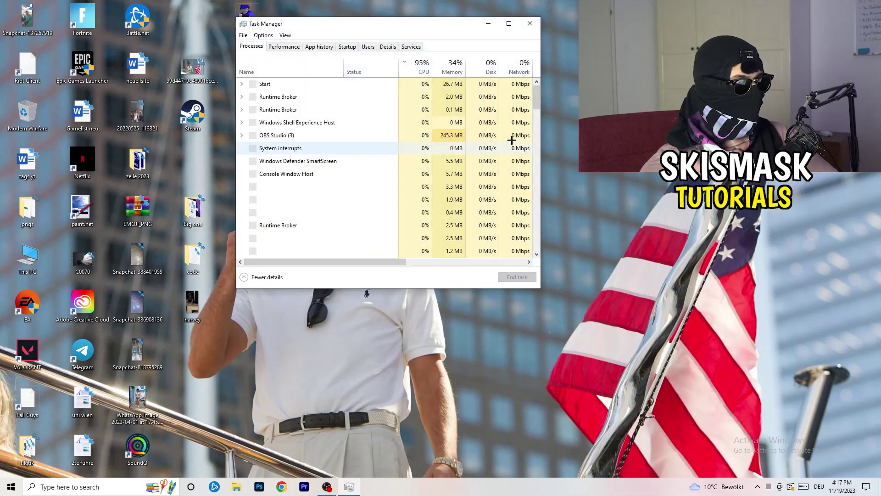
left_click(508, 23)
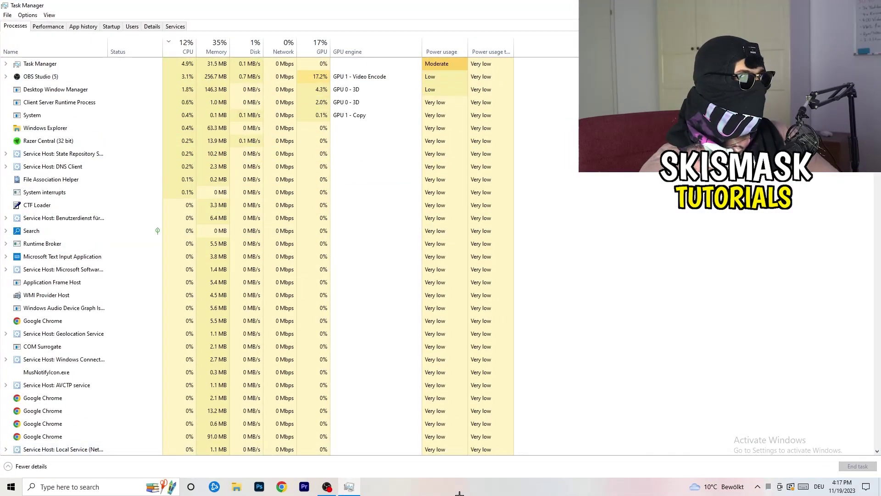
left_click(153, 28)
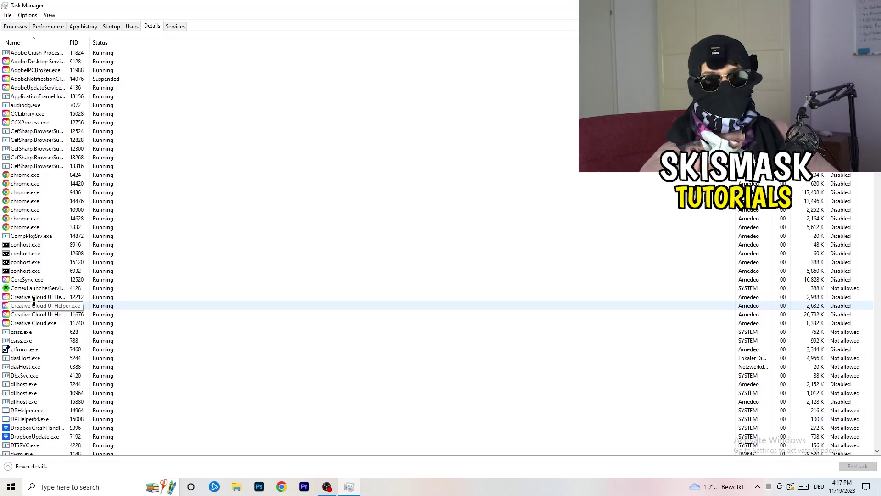
right_click(35, 298)
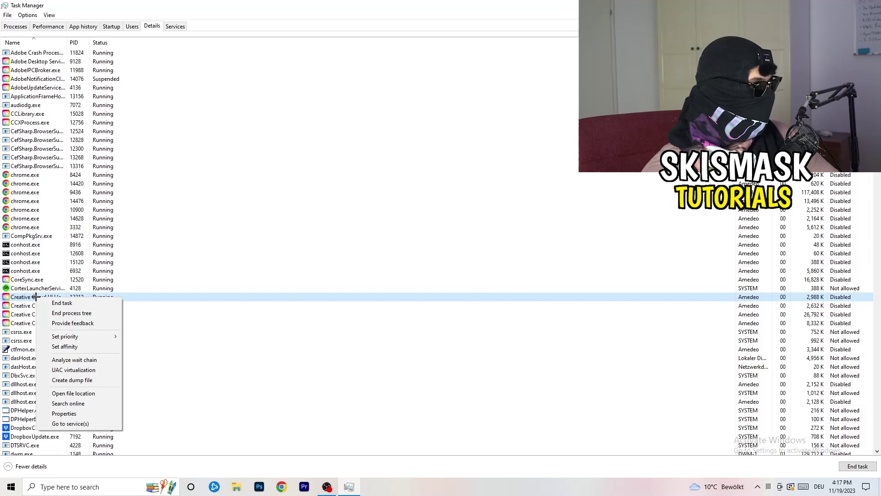
mouse_move(85, 336)
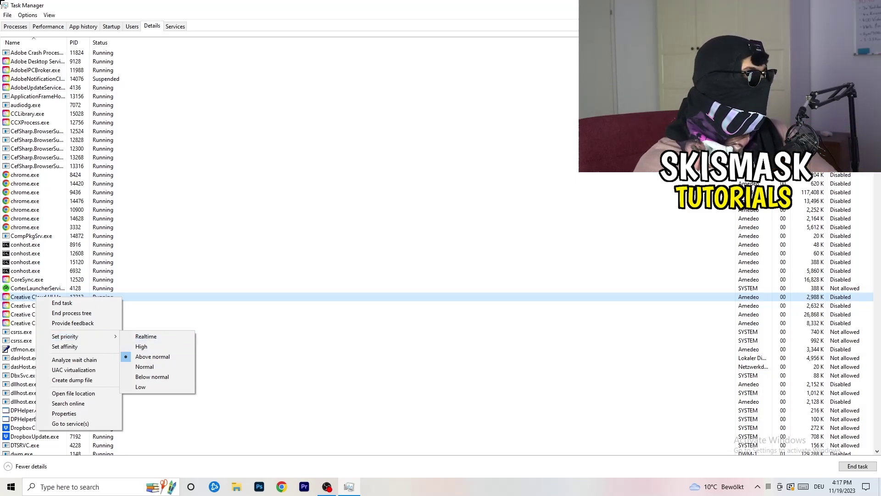
- Review the enabled startup apps, inspect the Windows Security notification entry, then return to Processes
left_click(112, 26)
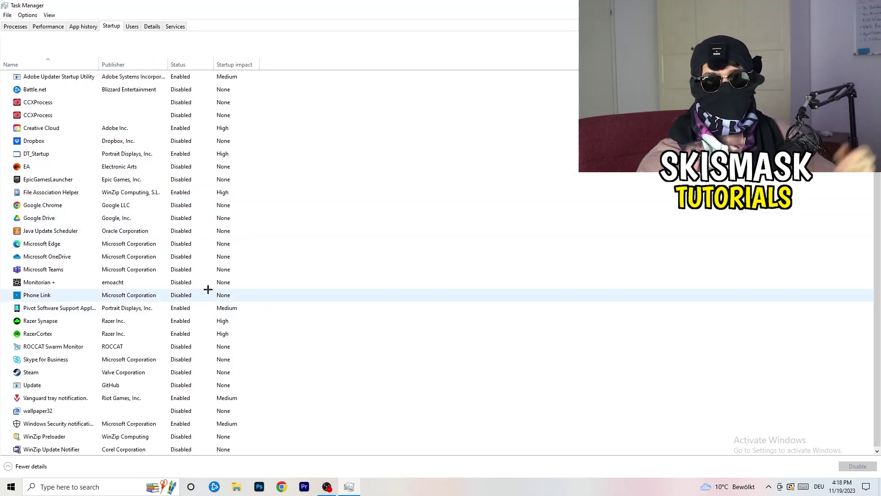
right_click(187, 423)
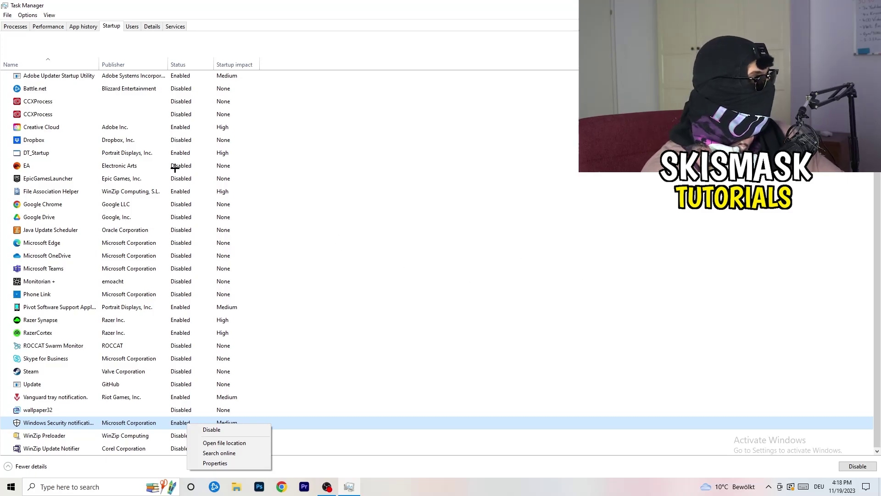
left_click(14, 26)
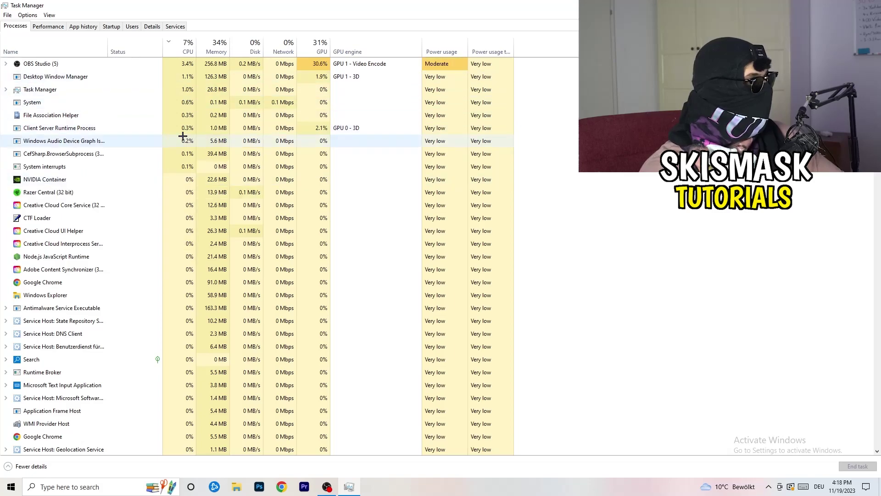
- Sort processes by GPU usage and inspect the options for OBS Studio, now at the top
scroll(180, 137, "down", 6)
scroll(187, 138, "up", 6)
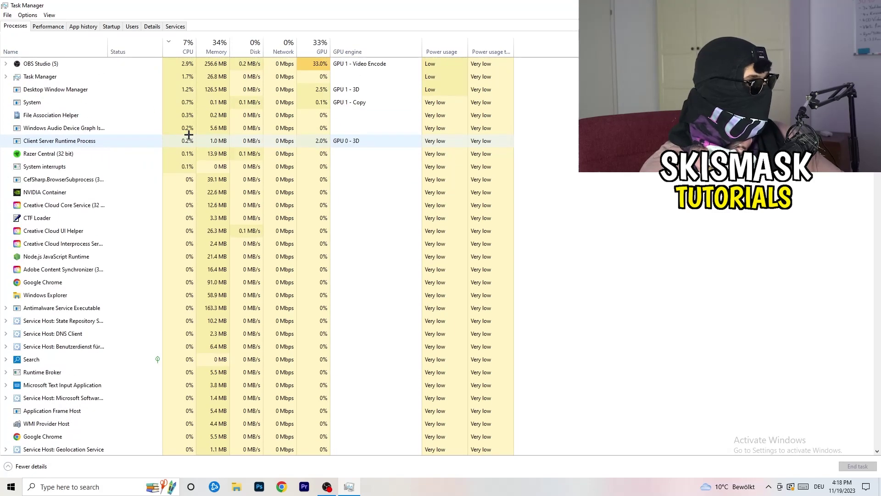
left_click(317, 49)
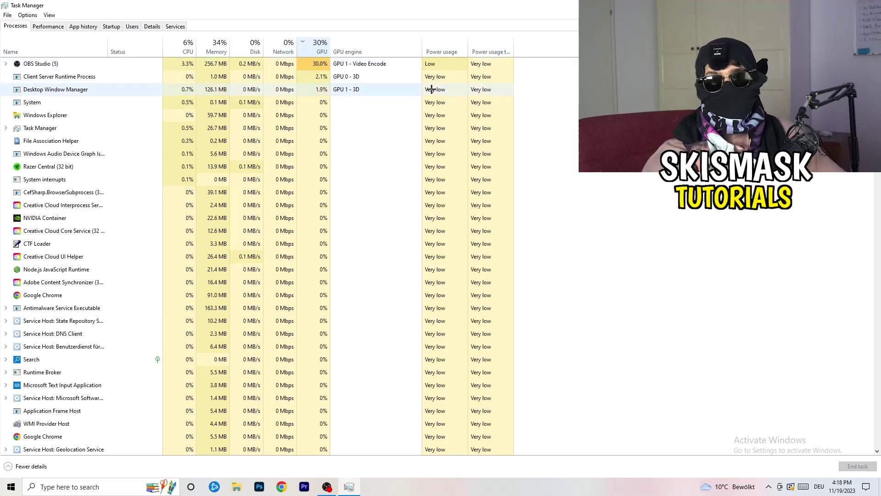
right_click(303, 66)
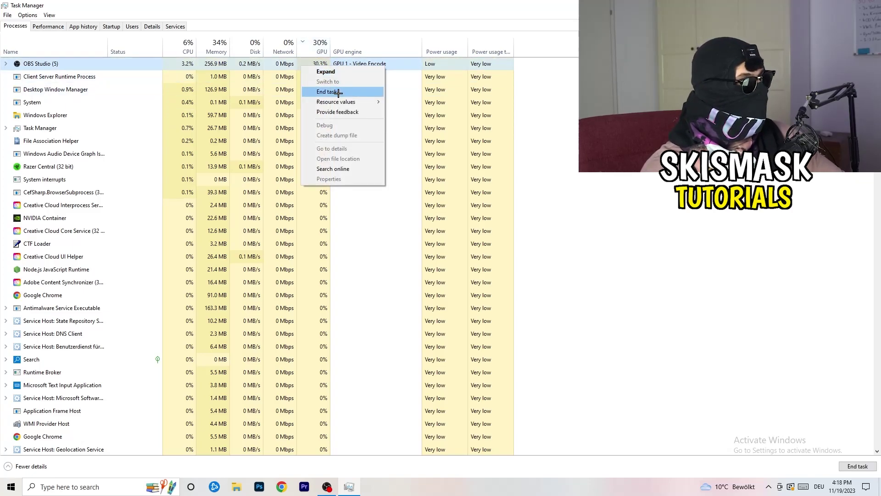
key("Escape")
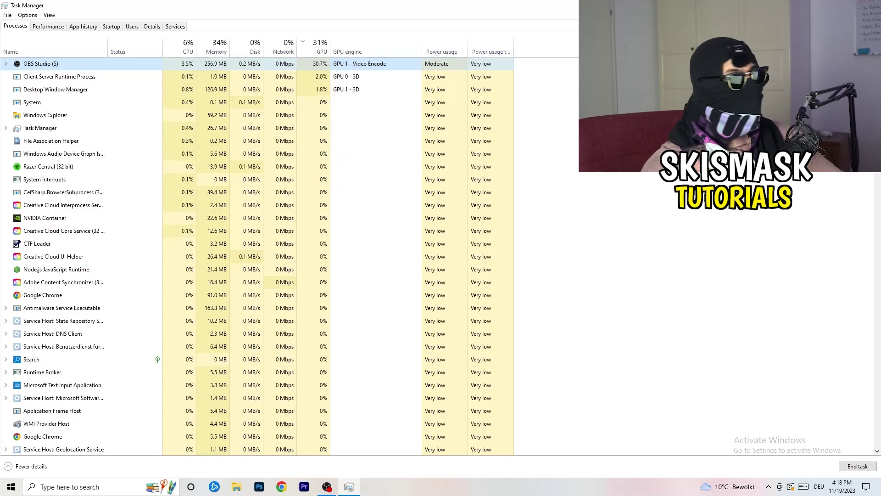
- Close the Task Manager window with Alt+F4
key("alt+F4")
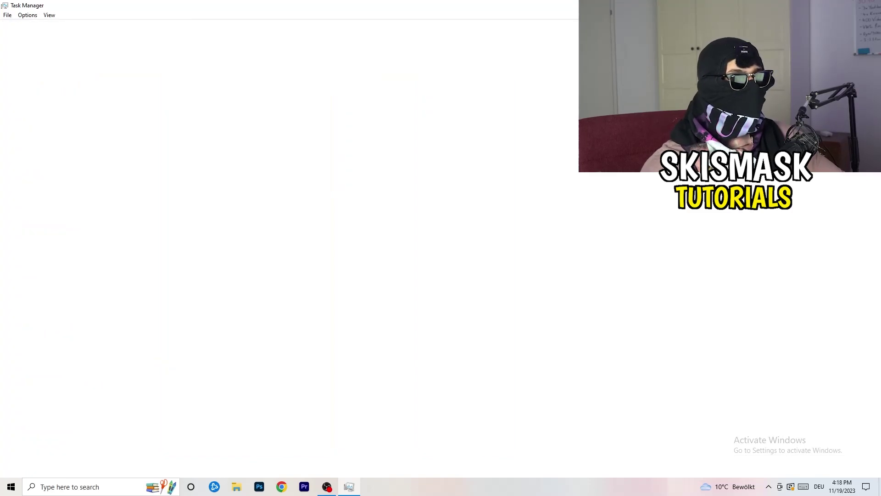